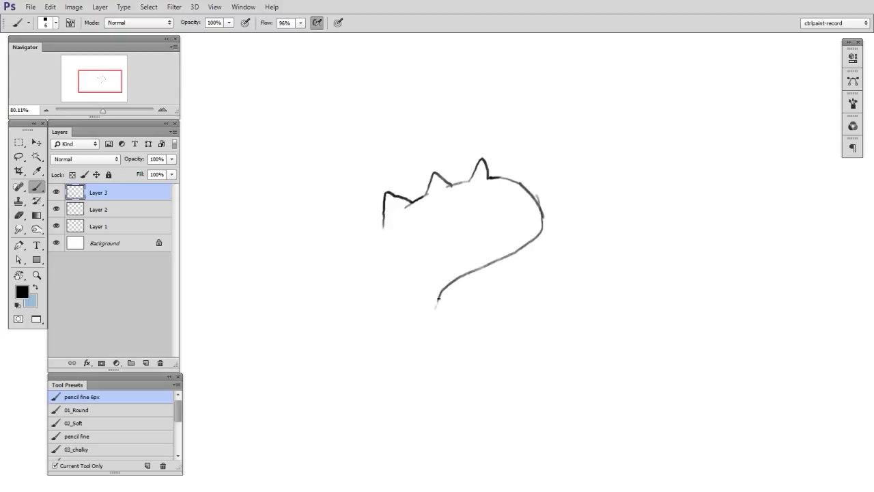
Outline the base and lower edge of the spiky rounded form in black with the pencil fine 6px brush.
mouse_move(442, 291)
left_mouse_down()
mouse_move(393, 339)
mouse_move(357, 268)
mouse_move(380, 223)
mouse_move(352, 307)
mouse_move(379, 224)
left_mouse_up()
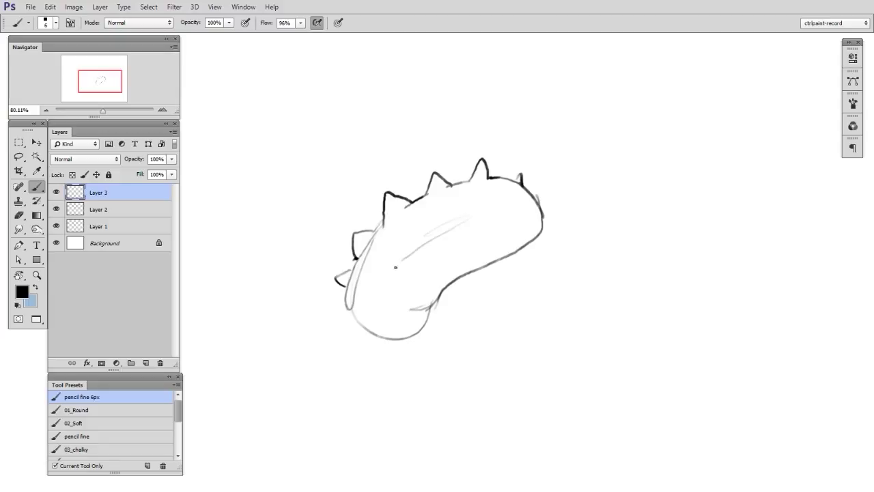
left_click_drag(395, 267, 366, 321)
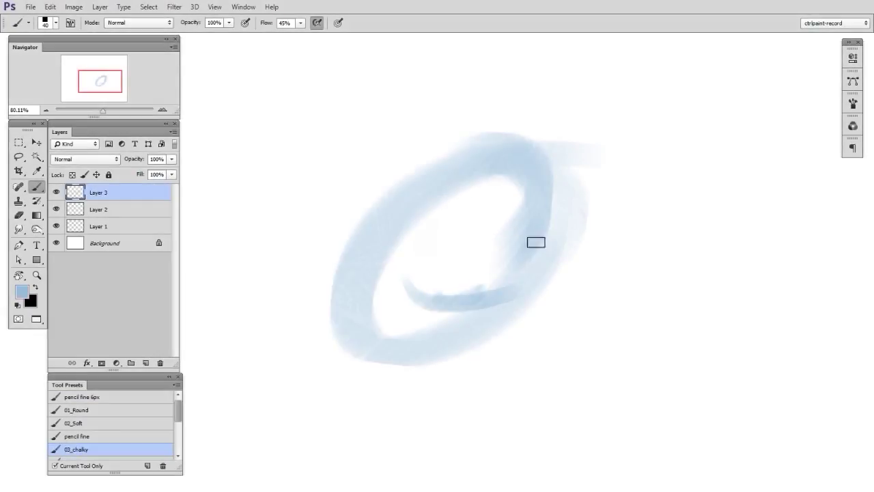
Block in the spiky form's body and base with broad light-blue strokes using the 03_chalky brush at 40 px.
mouse_move(534, 242)
left_mouse_down()
mouse_move(366, 309)
mouse_move(400, 379)
mouse_move(405, 113)
mouse_move(321, 383)
mouse_move(360, 353)
left_mouse_up()
left_click_drag(410, 341, 444, 341)
left_click_drag(334, 374, 427, 425)
mouse_move(574, 316)
left_mouse_down()
mouse_move(550, 318)
mouse_move(542, 362)
left_mouse_up()
Reduce the eraser to 60 px and lighten the blue construction strokes along the form's upper body.
key("e")
key("bracketleft")
key("bracketleft")
key("bracketleft")
key("bracketleft")
key("bracketleft")
key("bracketleft")
mouse_move(435, 229)
left_mouse_down()
mouse_move(386, 308)
mouse_move(385, 416)
mouse_move(454, 223)
left_mouse_up()
Draw the top spike in black with the pencil fine 6px preset on a new layer above the blue rough.
key("b")
key("ctrl+shift+alt+n")
key("x")
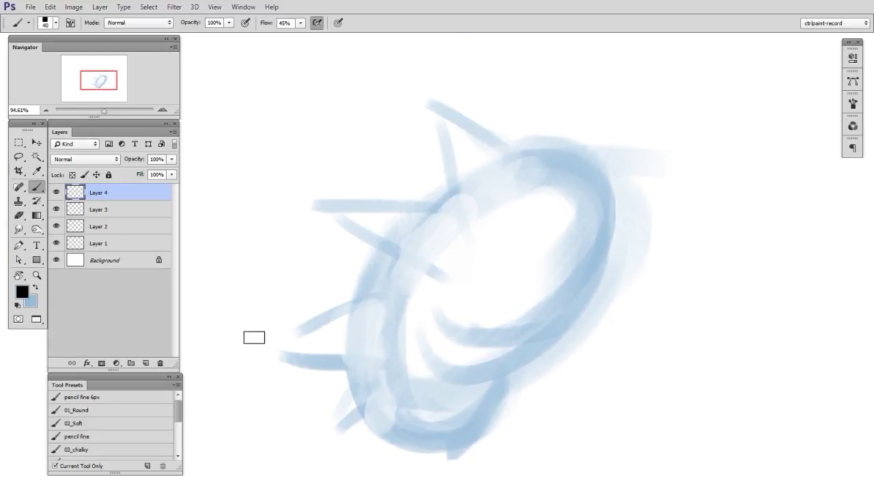
left_click(82, 397)
key("ctrl+shift+alt+n")
left_click_drag(435, 99, 451, 183)
mouse_move(436, 99)
left_mouse_down()
mouse_move(523, 160)
mouse_move(494, 188)
left_mouse_up()
key("e")
key("b")
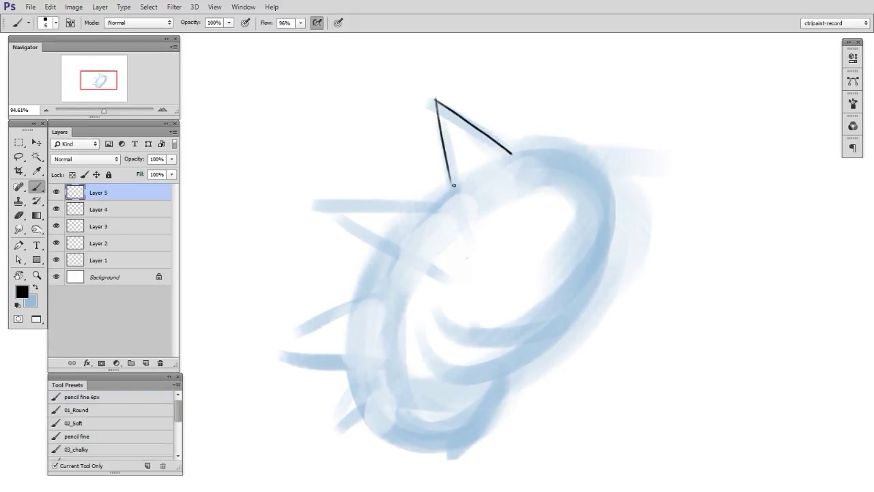
Trace the middle and lower spikes and the body contour beside them with black pencil lines over the blue rough.
mouse_move(321, 204)
left_mouse_down()
mouse_move(471, 214)
mouse_move(394, 261)
left_mouse_up()
key("e")
key("b")
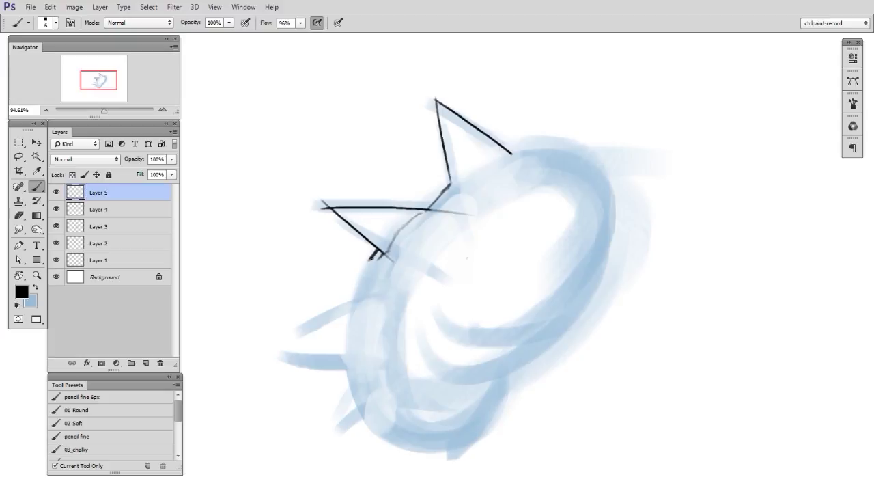
mouse_move(373, 257)
left_mouse_down()
mouse_move(354, 301)
mouse_move(290, 344)
left_mouse_up()
left_click_drag(286, 349, 364, 378)
left_click_drag(355, 315, 351, 364)
left_click_drag(351, 375, 357, 418)
Outline the body from behind the top spike around its far side, and draw the rounded base beneath it.
left_click_drag(435, 198, 502, 144)
mouse_move(502, 145)
left_mouse_down()
mouse_move(606, 250)
mouse_move(576, 314)
mouse_move(441, 382)
left_mouse_up()
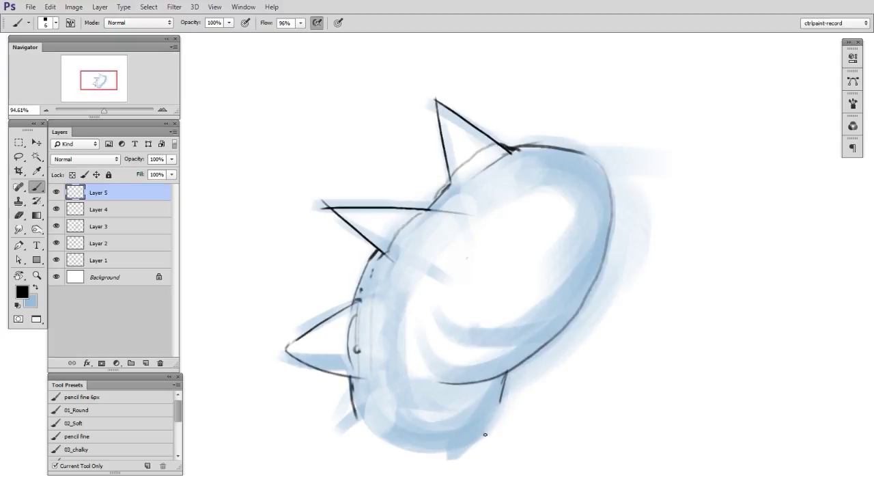
left_click_drag(485, 434, 387, 447)
left_click_drag(353, 395, 485, 434)
Erase the line overshooting the middle spike and touch up the body contour with the fine pencil.
key("e")
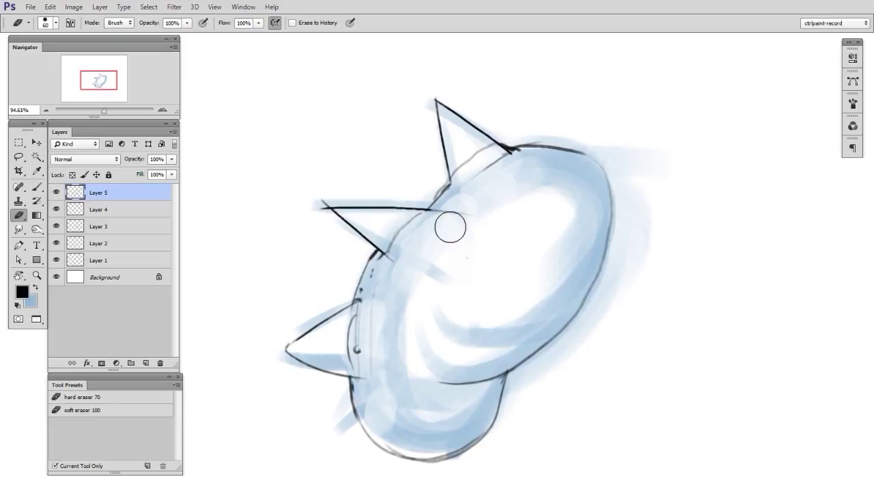
left_click_drag(449, 225, 393, 241)
key("b")
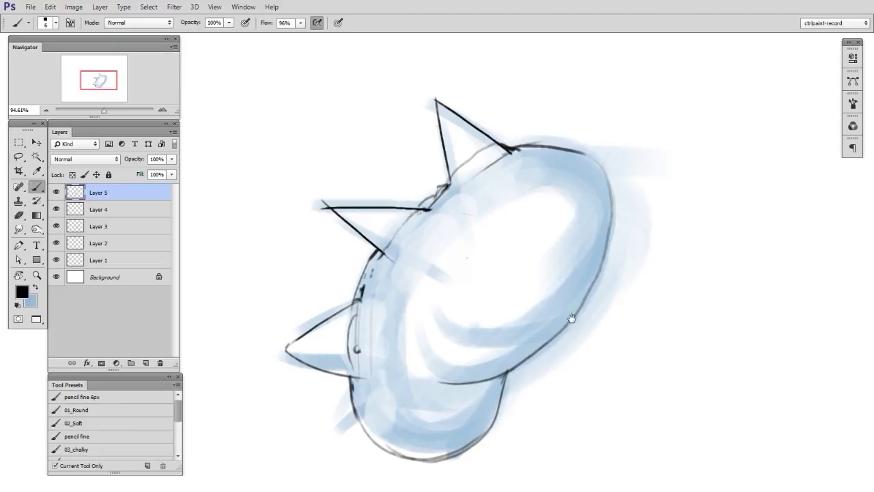
left_click_drag(572, 319, 569, 300)
left_click_drag(609, 289, 573, 310)
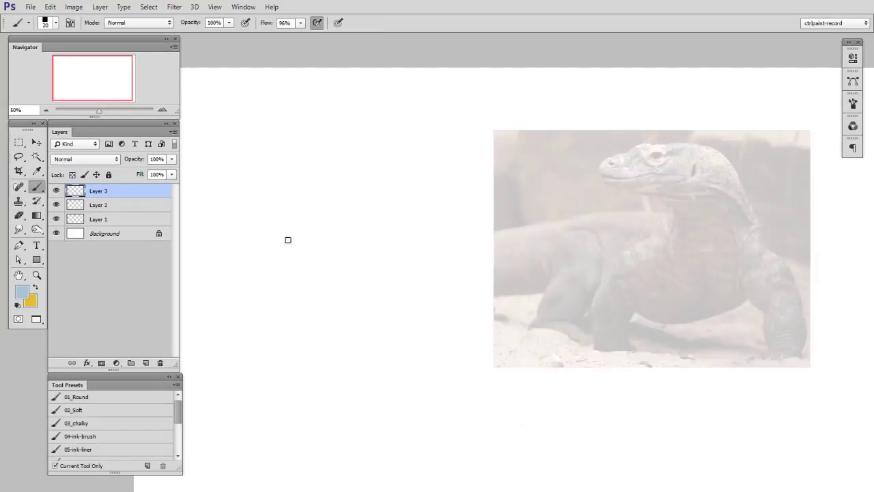
left_click_drag(287, 240, 400, 206)
key("e")
left_click_drag(339, 230, 261, 248)
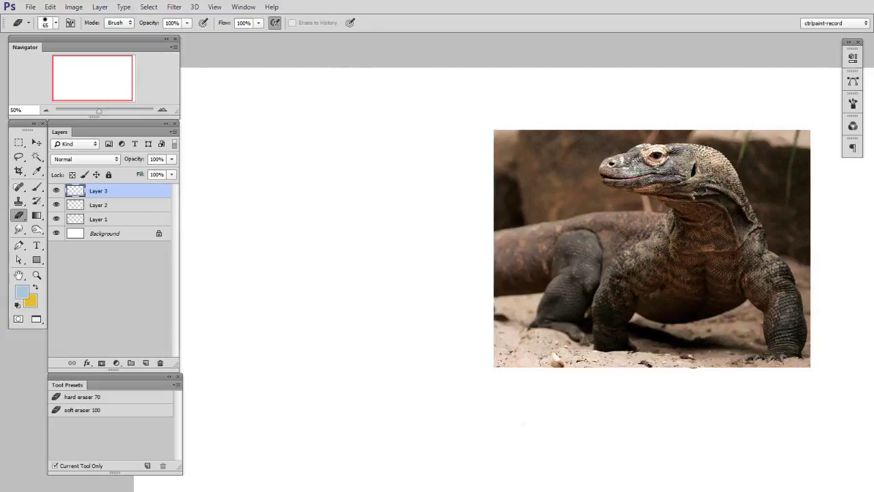
Sketch the lizard's back and belly curves in light blue, enlarging the brush to 60 px for the main belly line.
key("b")
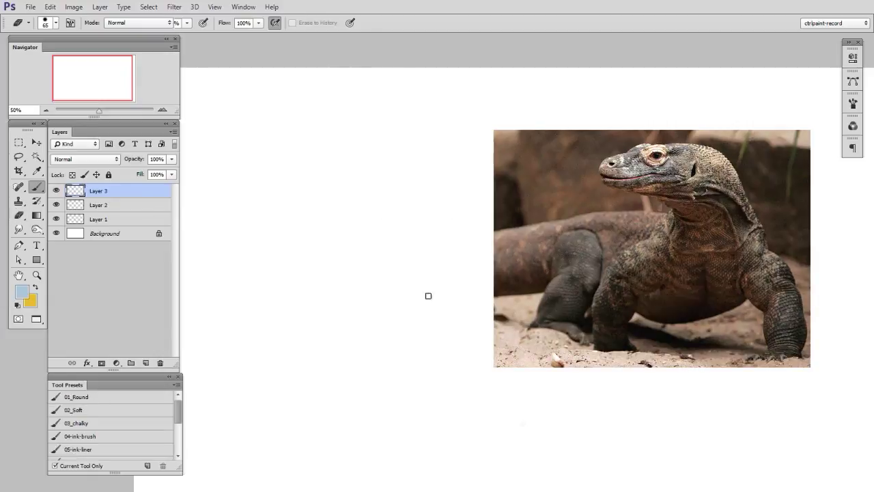
mouse_move(225, 235)
left_mouse_down()
mouse_move(499, 191)
mouse_move(536, 227)
left_mouse_up()
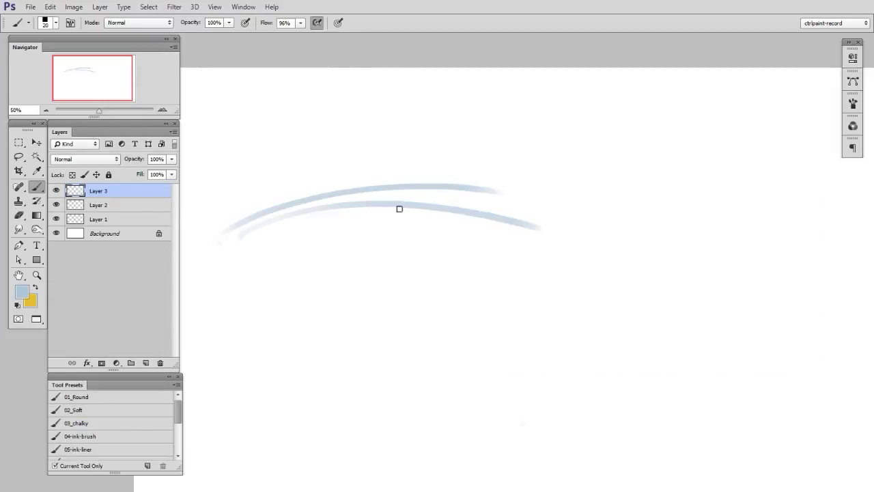
mouse_move(273, 282)
left_mouse_down()
mouse_move(565, 308)
mouse_move(567, 331)
left_mouse_up()
key("bracketright")
key("bracketright")
key("bracketright")
key("bracketright")
left_click_drag(238, 293, 570, 338)
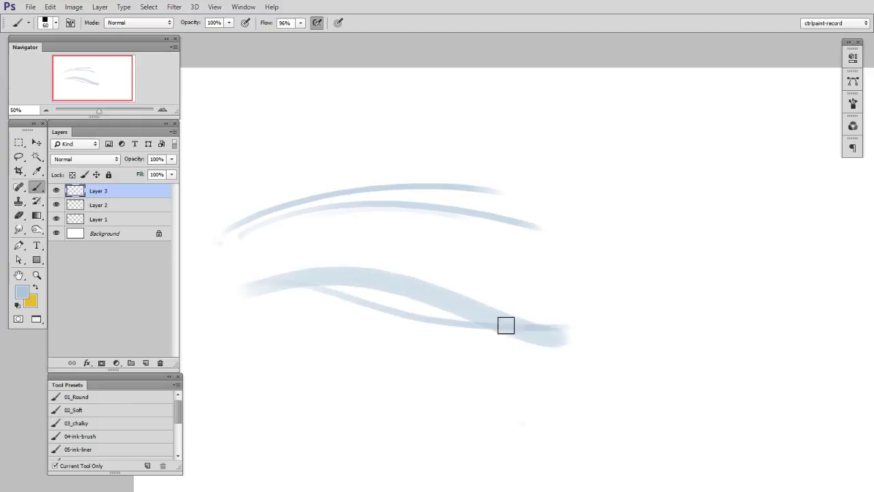
Rough in the chest curve, the elongated head and the rounded neck and chest masses with the 60 px brush.
mouse_move(506, 325)
left_mouse_down()
mouse_move(667, 226)
mouse_move(502, 135)
mouse_move(581, 135)
mouse_move(683, 186)
left_mouse_up()
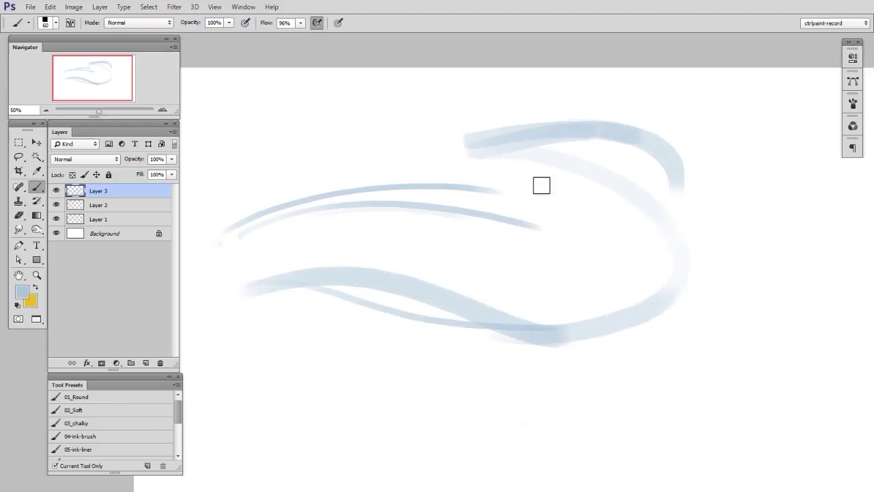
mouse_move(550, 151)
left_mouse_down()
mouse_move(511, 154)
mouse_move(499, 137)
mouse_move(464, 140)
mouse_move(658, 177)
mouse_move(567, 176)
left_mouse_up()
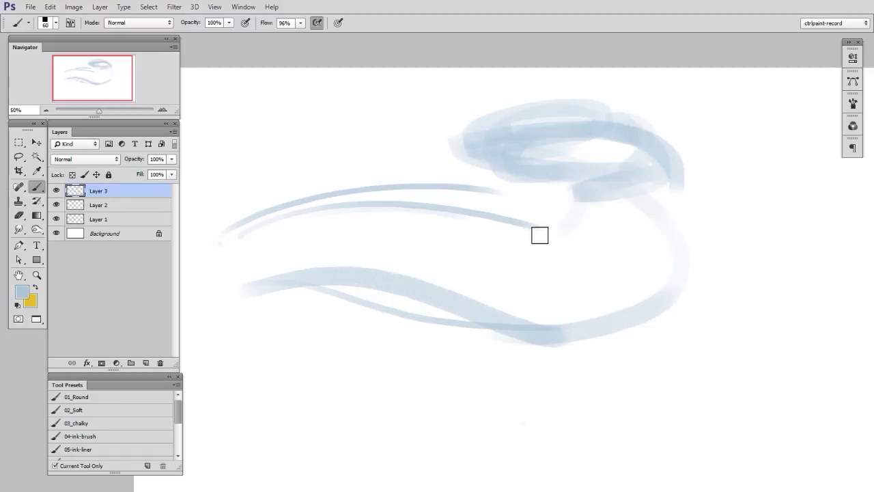
mouse_move(540, 235)
left_mouse_down()
mouse_move(605, 185)
mouse_move(676, 177)
mouse_move(613, 322)
mouse_move(539, 309)
mouse_move(651, 324)
mouse_move(591, 289)
left_mouse_up()
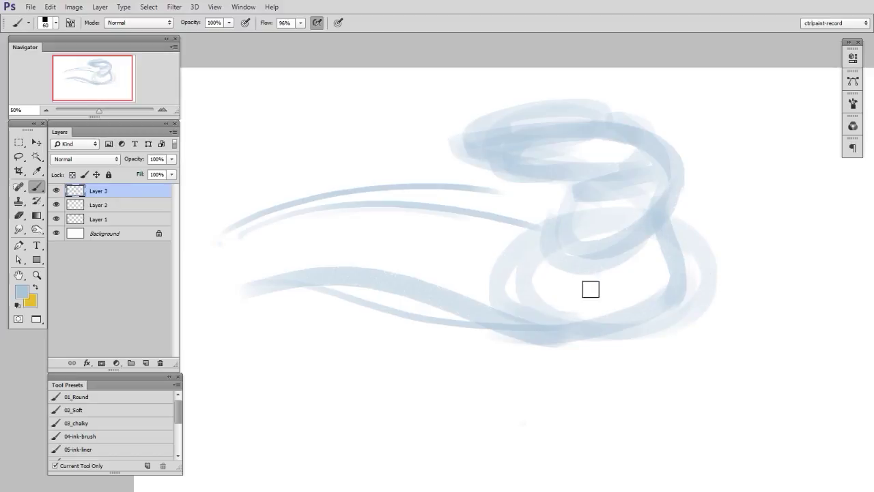
Restate the back and tail with a lower, thicker stroke and erase the earlier thin lines above it.
mouse_move(527, 217)
left_mouse_down()
mouse_move(376, 211)
mouse_move(192, 267)
left_mouse_up()
key("e")
mouse_move(280, 226)
left_mouse_down()
mouse_move(282, 205)
mouse_move(465, 179)
left_mouse_up()
key("b")
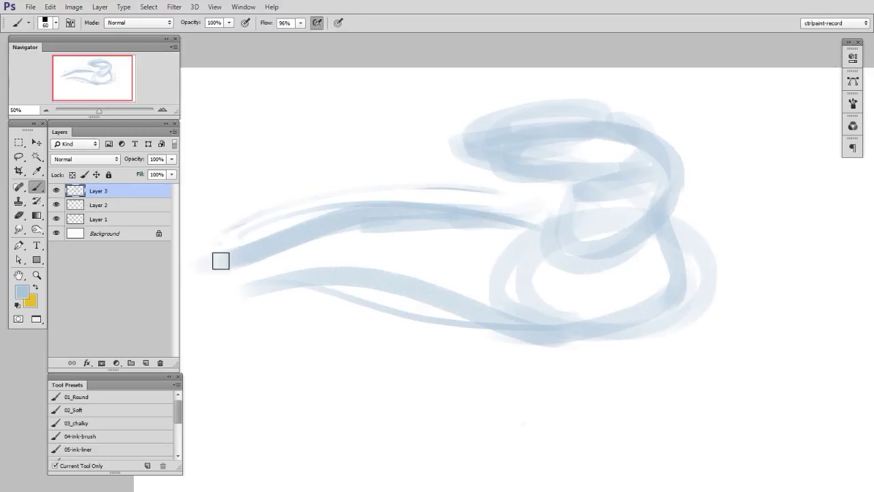
mouse_move(417, 211)
left_mouse_down()
mouse_move(535, 215)
mouse_move(537, 226)
left_mouse_up()
Rough in the bent hind leg and foot, then clean the foot and thigh with the eraser enlarged to 125 px.
mouse_move(382, 287)
left_mouse_down()
mouse_move(371, 246)
mouse_move(356, 268)
mouse_move(374, 278)
mouse_move(407, 249)
mouse_move(395, 304)
mouse_move(350, 321)
mouse_move(383, 302)
mouse_move(376, 324)
mouse_move(348, 313)
mouse_move(329, 370)
mouse_move(354, 309)
mouse_move(334, 354)
mouse_move(388, 377)
left_mouse_up()
key("e")
left_click_drag(305, 385, 349, 388)
key("bracketright")
key("bracketright")
key("bracketright")
key("bracketright")
key("bracketright")
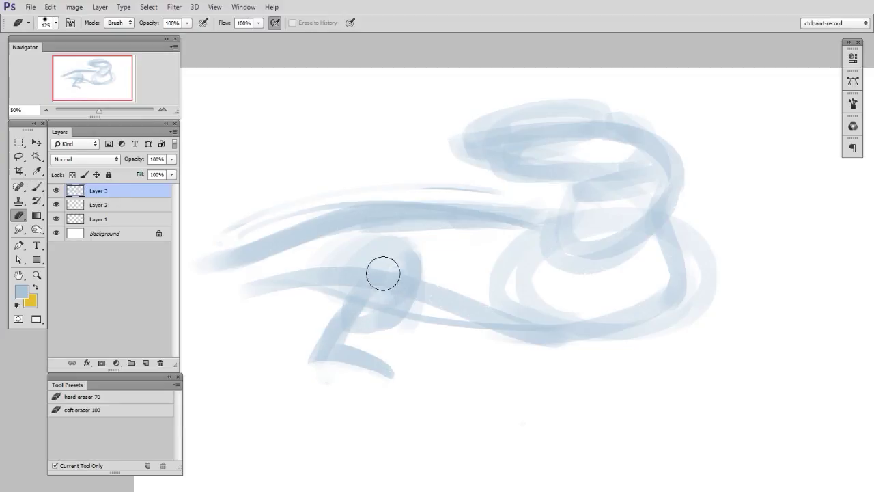
mouse_move(383, 274)
left_mouse_down()
mouse_move(377, 312)
mouse_move(394, 289)
left_mouse_up()
Block in the near front leg and its round shoulder, then lighten the shoulder's interior with the eraser.
key("b")
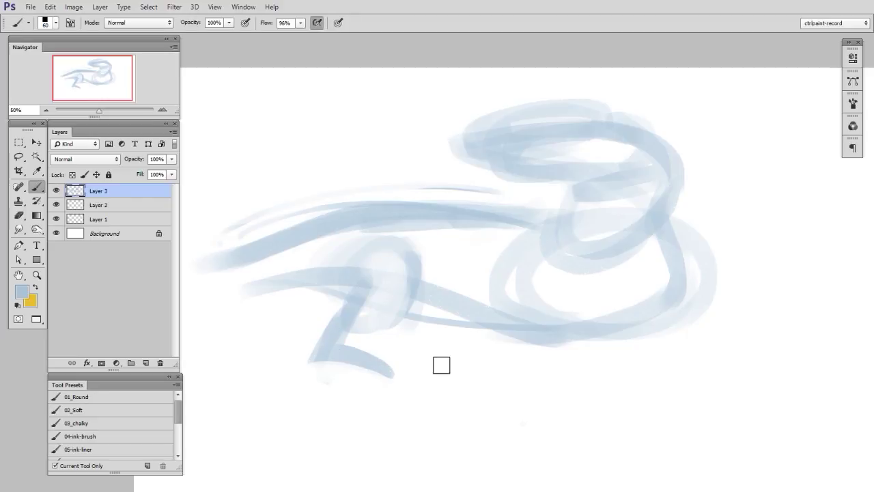
mouse_move(446, 324)
left_mouse_down()
mouse_move(523, 303)
mouse_move(537, 270)
mouse_move(546, 279)
mouse_move(462, 342)
mouse_move(453, 315)
mouse_move(471, 346)
left_mouse_up()
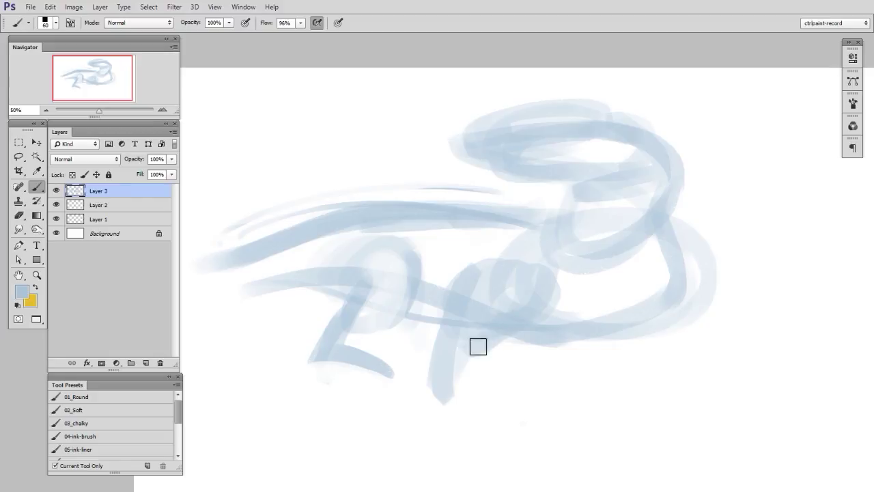
key("e")
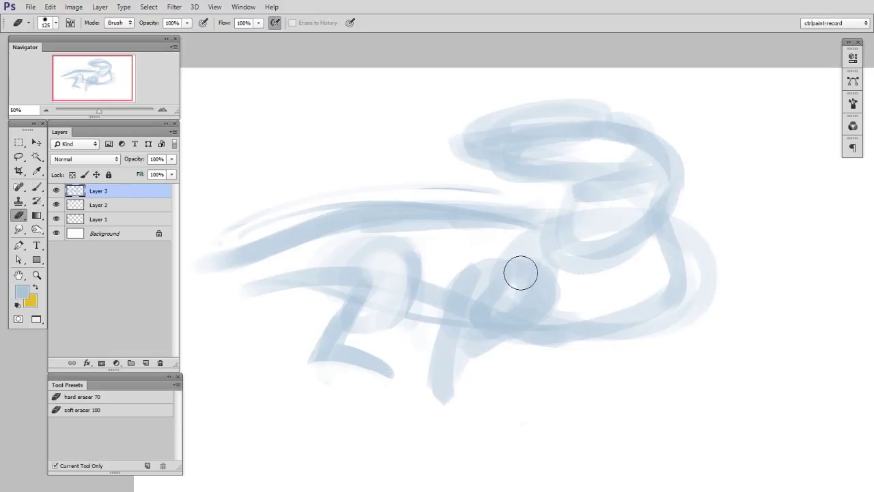
mouse_move(520, 273)
left_mouse_down()
mouse_move(503, 296)
mouse_move(549, 294)
left_mouse_up()
key("b")
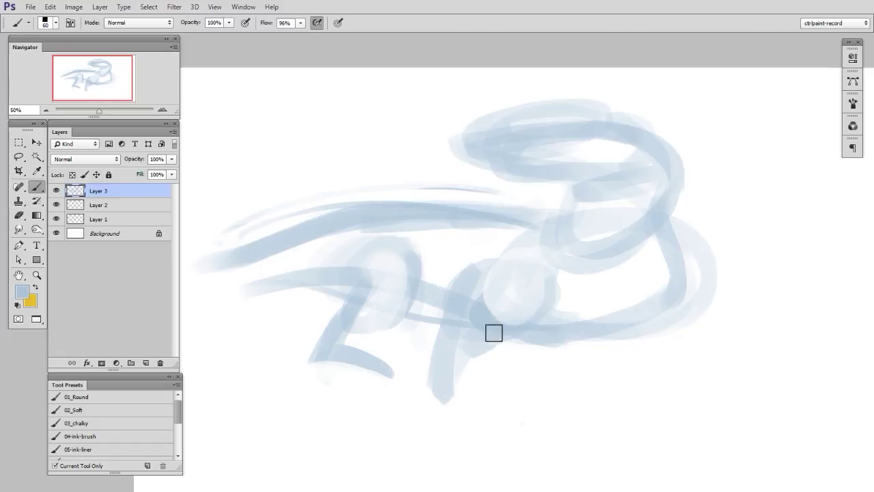
Add a lower belly curve and rough in the far shoulder and far front leg with overlapping strokes.
left_click_drag(513, 342, 663, 301)
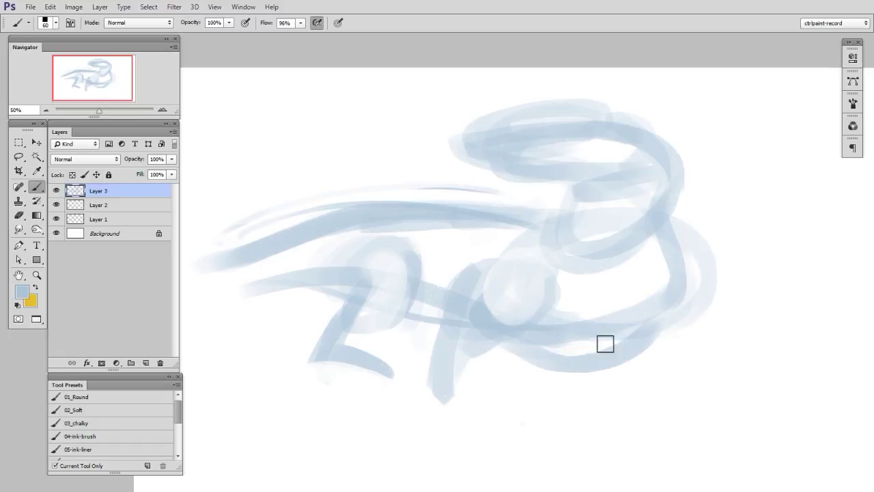
left_click_drag(666, 224, 729, 290)
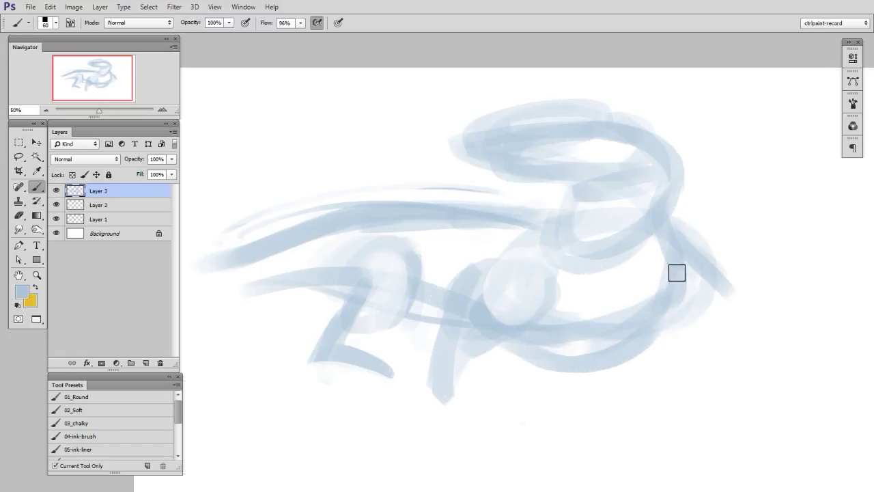
mouse_move(677, 272)
left_mouse_down()
mouse_move(728, 356)
mouse_move(719, 338)
mouse_move(734, 398)
left_mouse_up()
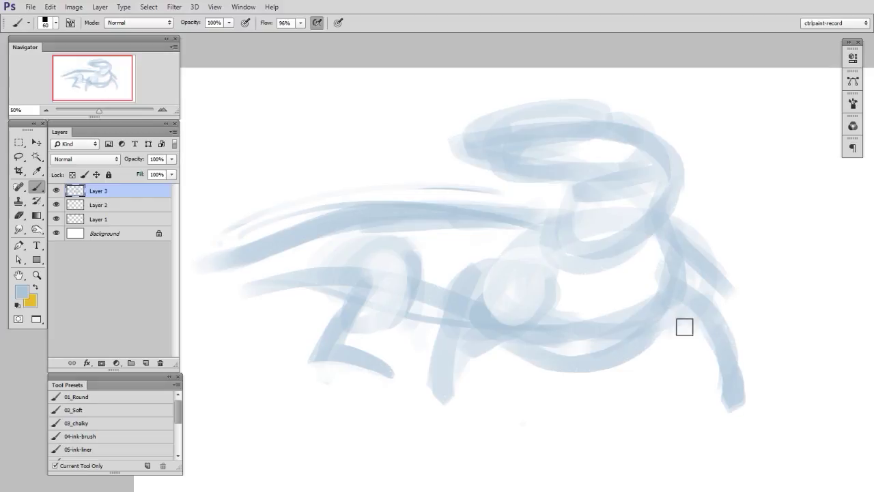
mouse_move(704, 307)
left_mouse_down()
mouse_move(726, 312)
mouse_move(721, 403)
mouse_move(724, 300)
mouse_move(704, 403)
left_mouse_up()
left_click_drag(704, 351, 710, 412)
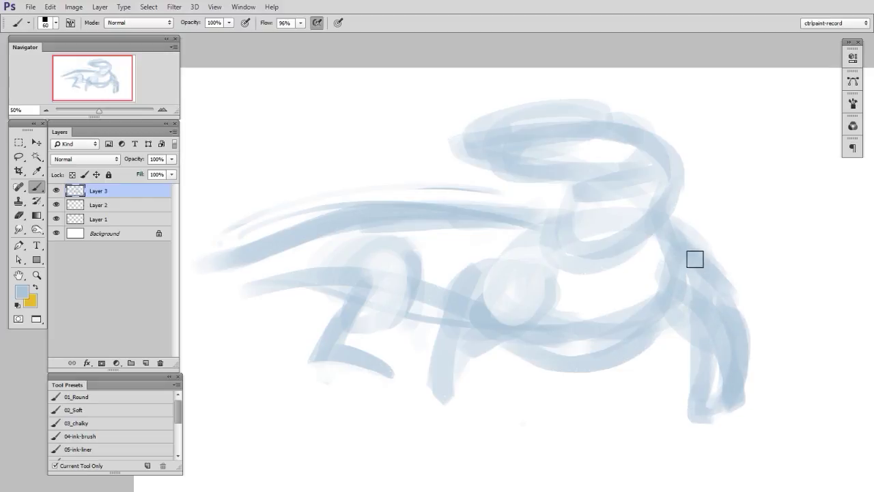
mouse_move(677, 242)
left_mouse_down()
mouse_move(692, 260)
mouse_move(738, 301)
left_mouse_up()
key("e")
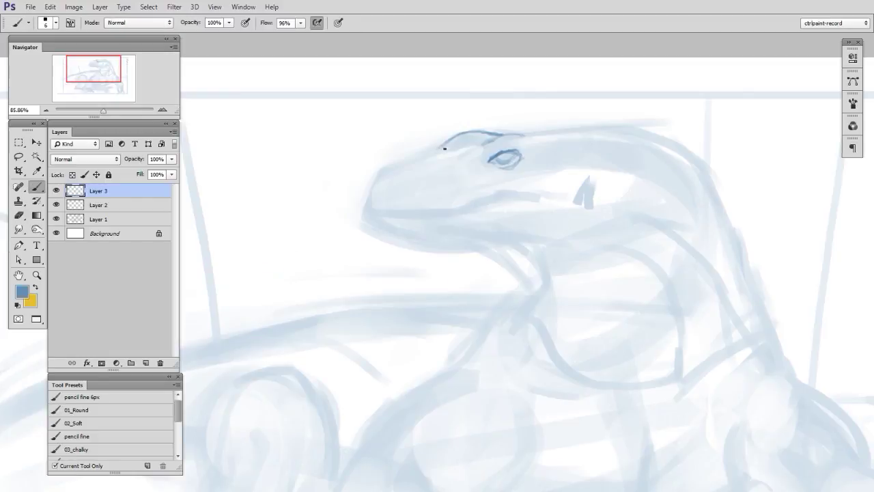
Refine the lizard's snout and brow contour over the detailed rough with the pencil fine 6px brush in darker blue.
left_click_drag(363, 213, 387, 170)
mouse_move(439, 149)
left_mouse_down()
mouse_move(390, 166)
mouse_move(464, 148)
left_mouse_up()
left_click_drag(674, 421, 681, 396)
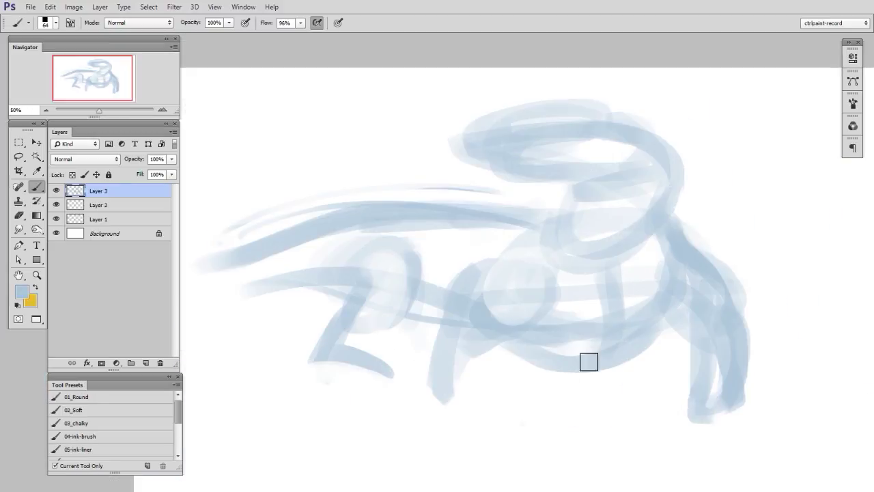
Trim the belly's lower edge with the eraser and thicken the near front leg and shoulder contour.
key("e")
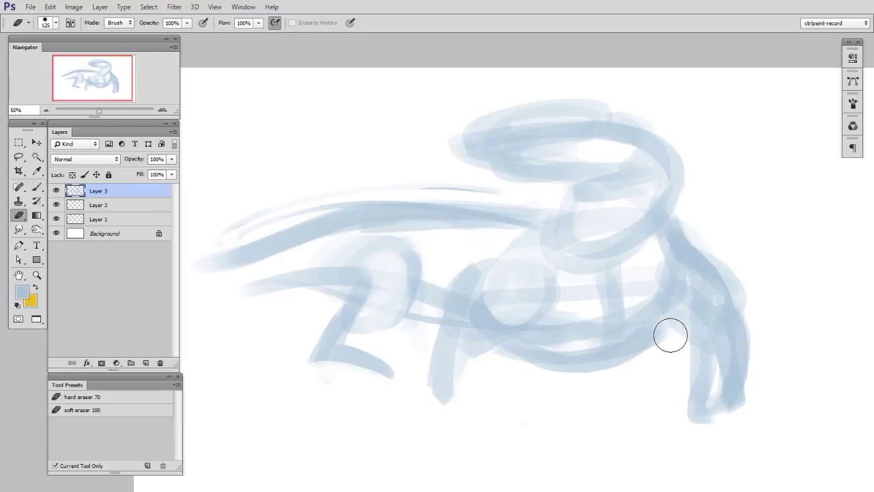
key("b")
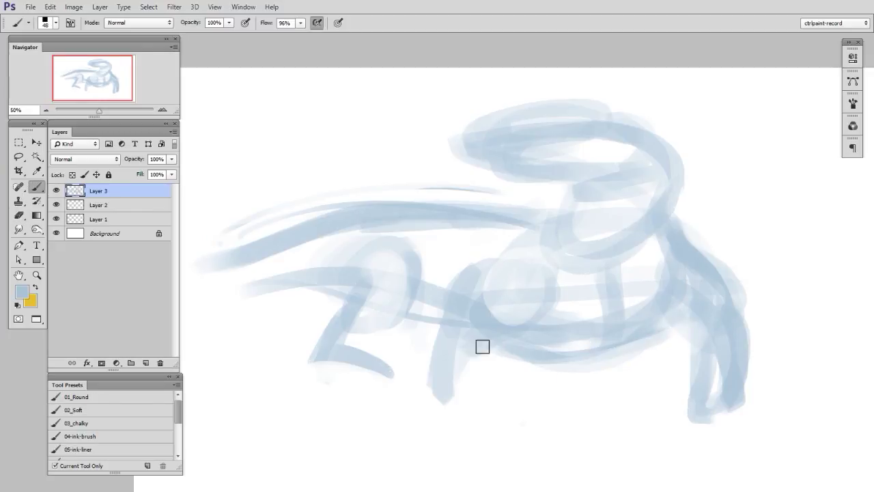
mouse_move(443, 308)
left_mouse_down()
mouse_move(422, 399)
mouse_move(433, 374)
mouse_move(480, 381)
mouse_move(460, 362)
mouse_move(485, 334)
mouse_move(480, 339)
left_mouse_up()
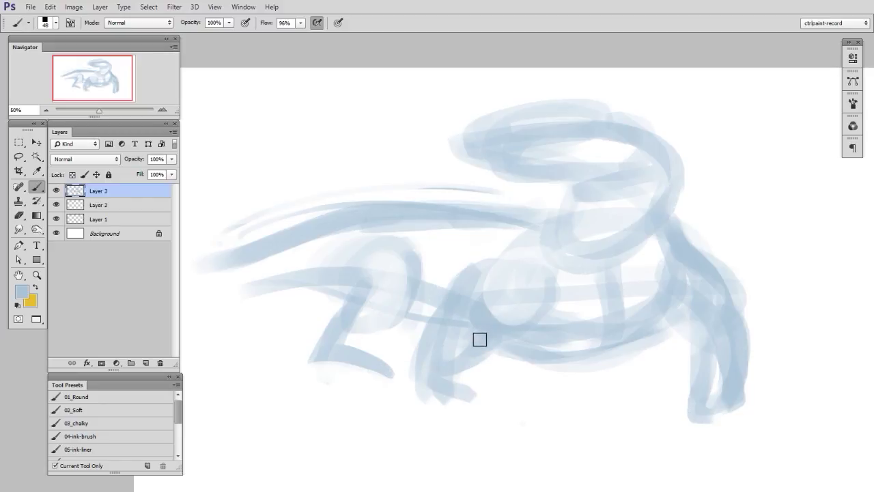
left_click_drag(537, 253, 472, 281)
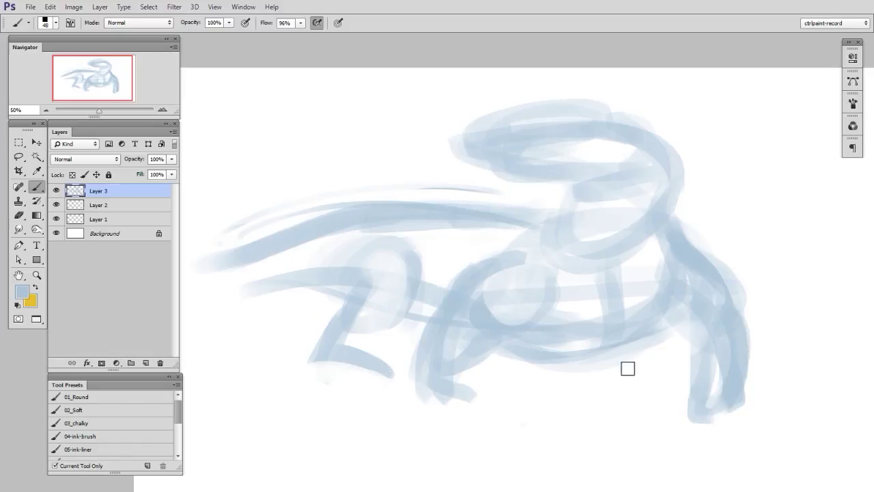
Lighten the back and tail stroke with the eraser, and reshape the hind leg's thigh with softer strokes.
key("e")
left_click_drag(465, 191, 219, 282)
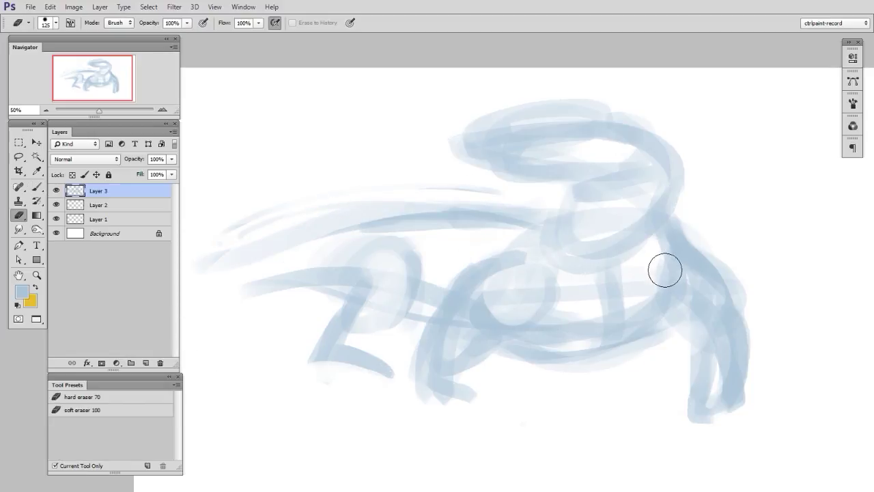
key("b")
mouse_move(405, 246)
left_mouse_down()
mouse_move(432, 293)
mouse_move(424, 309)
mouse_move(416, 267)
mouse_move(349, 340)
left_mouse_up()
key("e")
key("b")
Redraw the back and tail contour as a slimmer, darker curve, erasing the excess tone above it.
mouse_move(388, 289)
left_mouse_down()
mouse_move(371, 329)
mouse_move(376, 249)
mouse_move(456, 211)
mouse_move(503, 221)
left_mouse_up()
key("e")
left_click_drag(365, 206, 480, 191)
key("b")
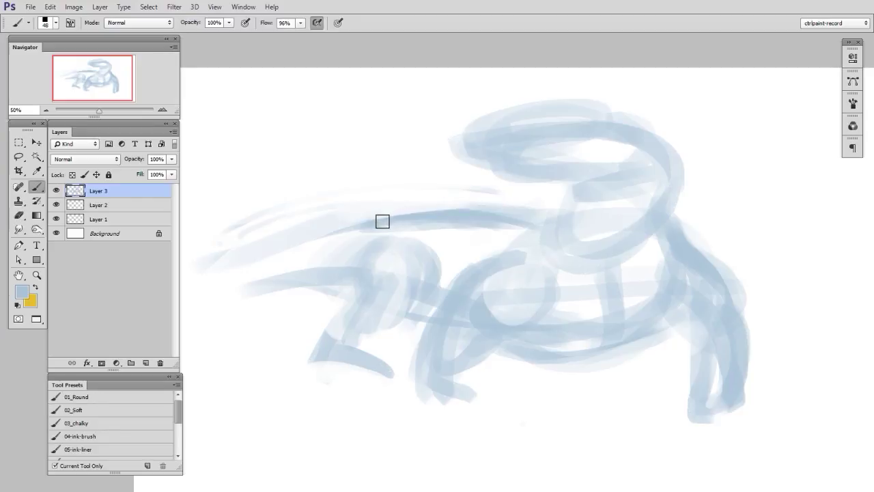
mouse_move(375, 226)
left_mouse_down()
mouse_move(226, 253)
mouse_move(202, 266)
left_mouse_up()
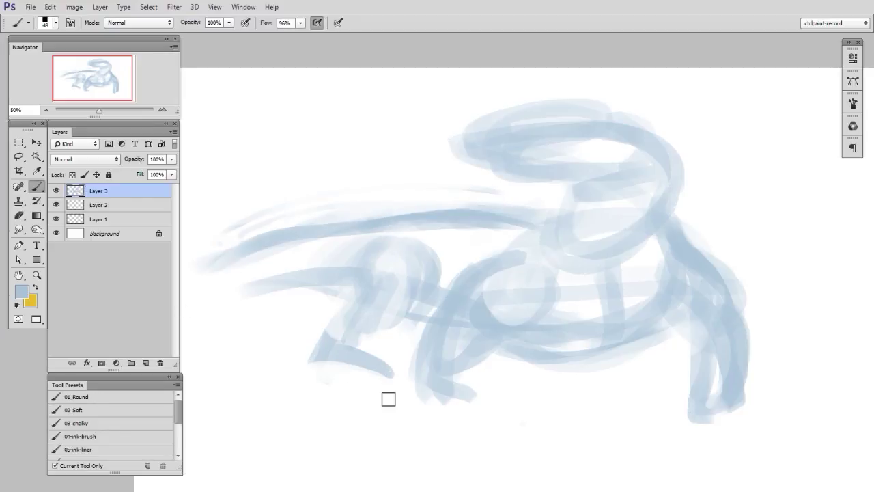
Extend the hind foot with light-blue strokes toward the near front foot, then trim their lower edge and the front foot with the eraser.
left_click_drag(761, 398, 745, 403)
left_click_drag(357, 366, 516, 407)
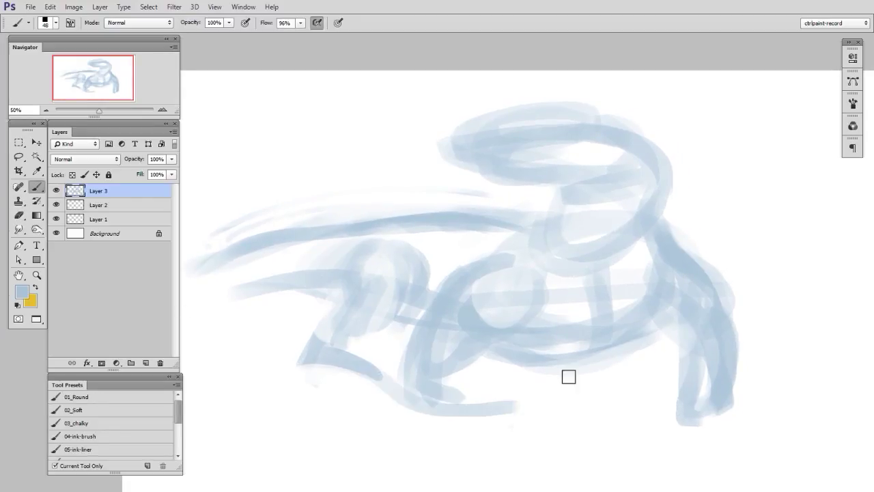
left_click_drag(324, 378, 457, 417)
key("e")
mouse_move(393, 410)
left_mouse_down()
mouse_move(445, 421)
mouse_move(527, 417)
left_mouse_up()
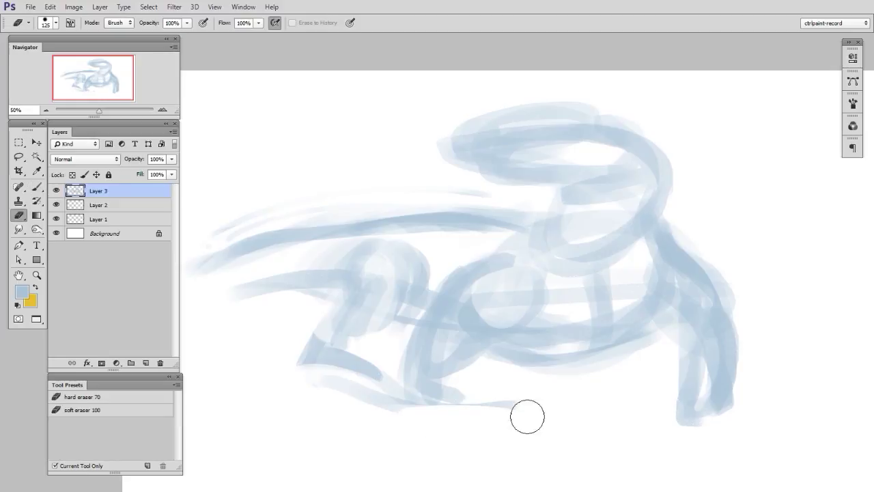
key("b")
key("e")
mouse_move(445, 381)
left_mouse_down()
mouse_move(473, 394)
mouse_move(471, 377)
mouse_move(486, 435)
left_mouse_up()
On a new layer, block in a broad 72 px stroke reaching forward from the near front foot and trim it with the eraser.
key("ctrl+shift+alt+n")
key("b")
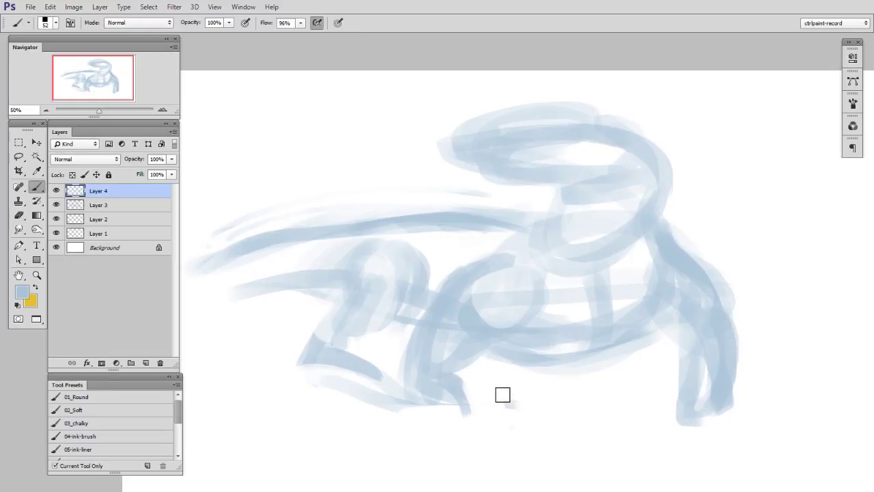
key("]")
key("]")
mouse_move(385, 361)
left_mouse_down()
mouse_move(526, 396)
mouse_move(485, 399)
mouse_move(613, 410)
left_mouse_up()
key("e")
mouse_move(481, 404)
left_mouse_down()
mouse_move(588, 429)
mouse_move(616, 408)
left_mouse_up()
key("b")
left_click_drag(685, 407, 709, 408)
Flip the canvas horizontally and merge the sketch layers down into Layer 1.
key("F2")
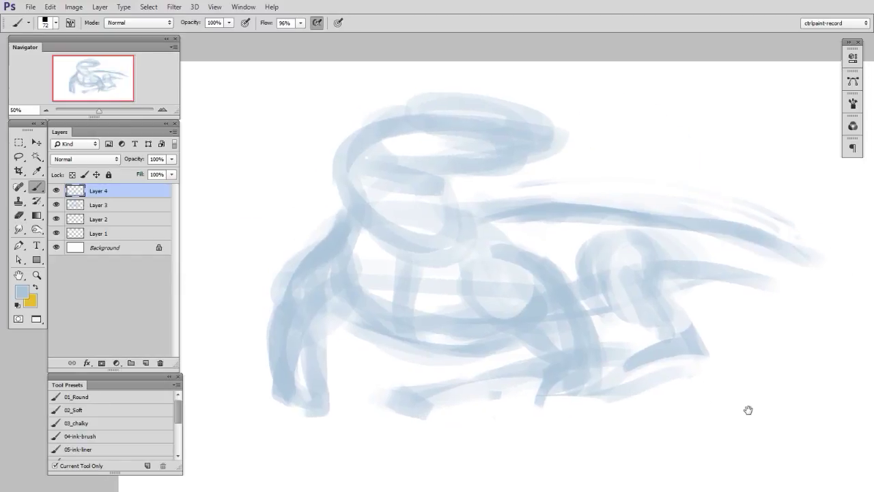
key("ctrl+e")
key("ctrl+e")
key("ctrl+e")
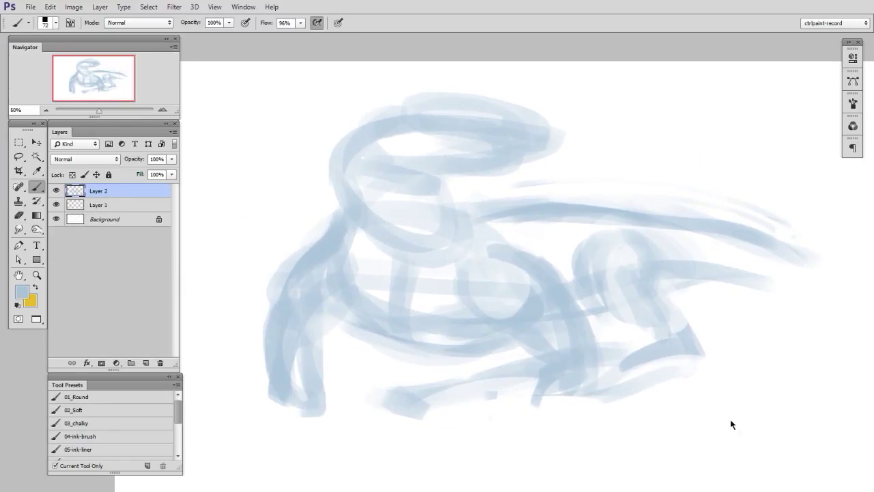
Distort the mirrored lizard sketch by pulling its lower front corner up and outward and its upper tail-side corner inward.
key("ctrl+t")
mouse_move(263, 421)
left_mouse_down()
mouse_move(269, 414)
mouse_move(259, 402)
mouse_move(249, 408)
left_mouse_up()
left_click_drag(831, 92, 804, 105)
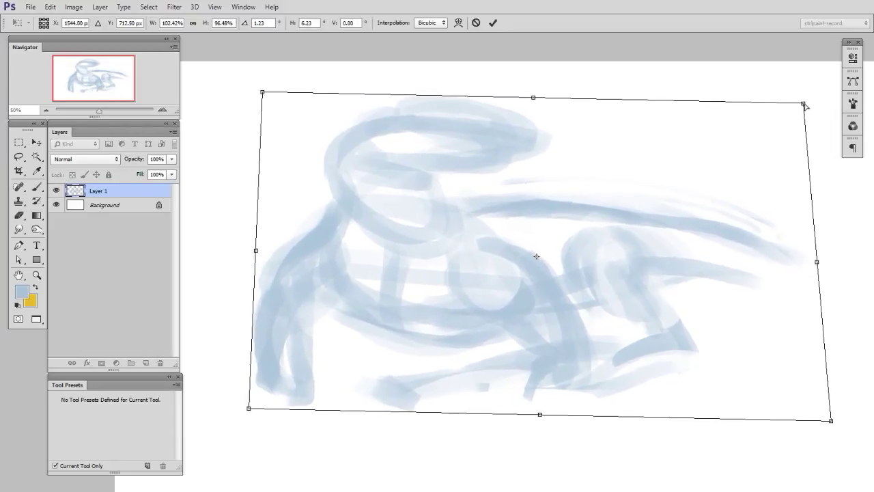
key("Return")
Flip the canvas back and stretch the sketch slightly downward and sideways with Free Transform.
key("ctrl+shift+h")
key("ctrl+t")
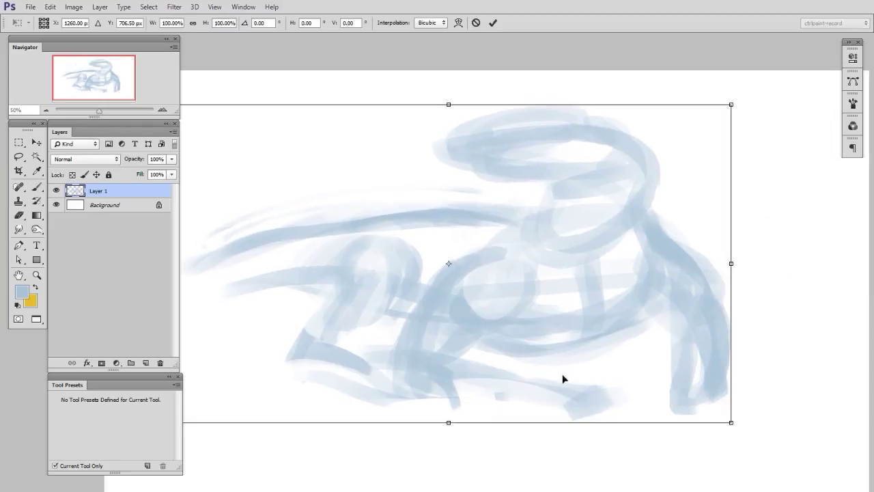
left_click_drag(449, 422, 469, 439)
key("Return")
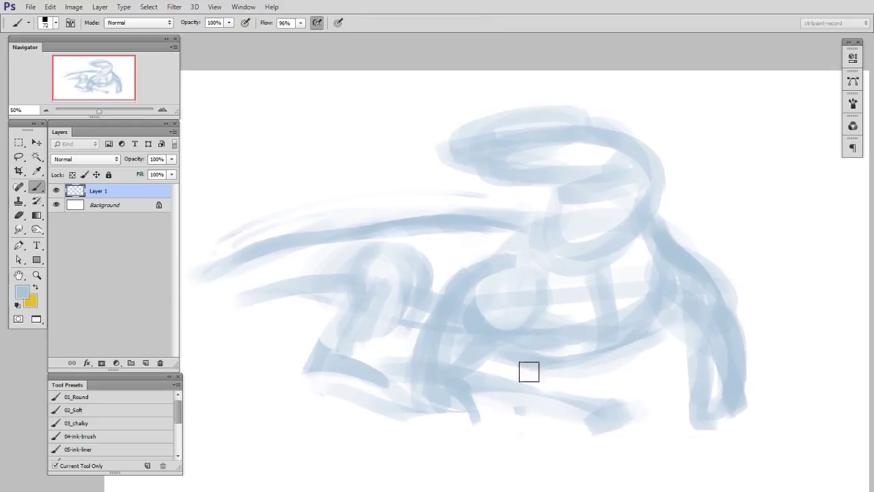
Define the back of the neck with a 16 px brush and carry the back line across the neck to the far shoulder.
left_click_drag(592, 361, 598, 364)
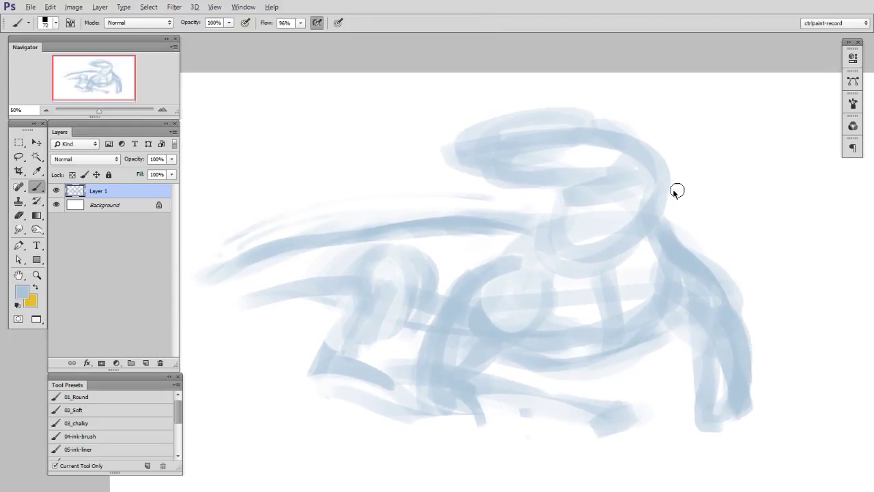
left_click_drag(658, 145, 682, 251)
left_click_drag(672, 187, 692, 253)
left_click_drag(646, 134, 675, 211)
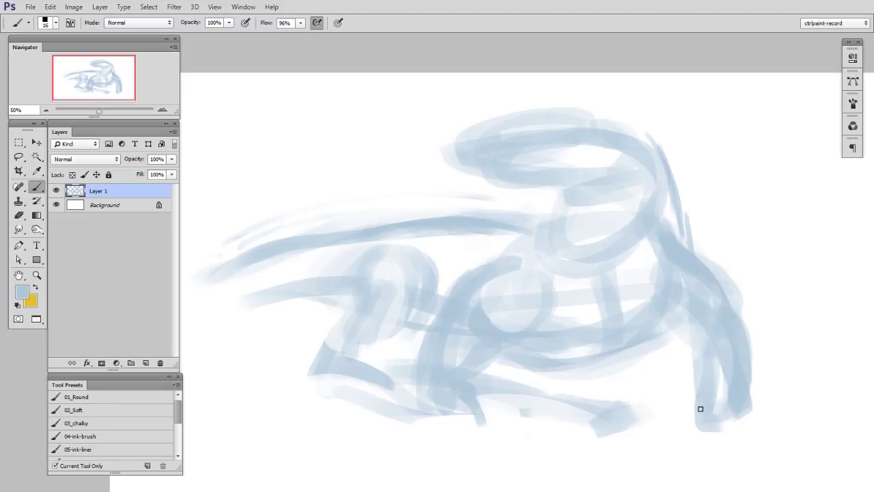
left_click_drag(393, 222, 650, 246)
left_click_drag(452, 212, 628, 239)
left_click_drag(405, 223, 726, 297)
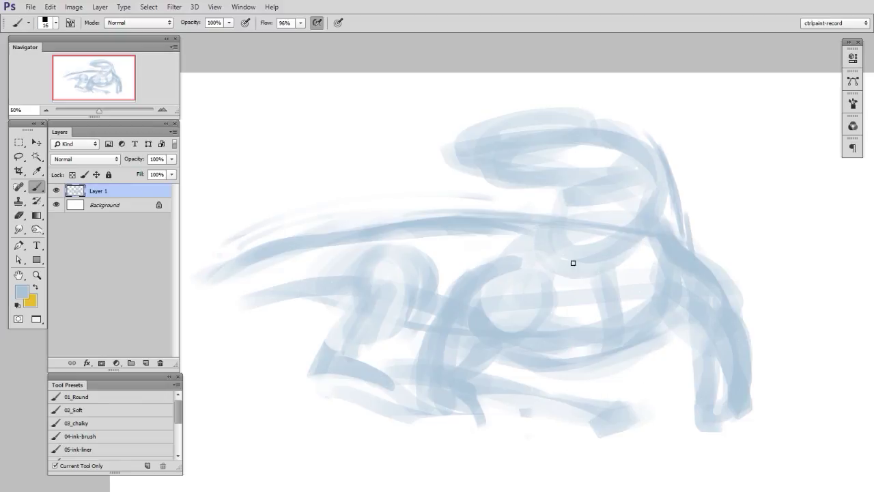
Draw the throat curve, lower jaw, snout tip and top of the head with thin 16 px strokes.
left_click_drag(512, 179, 553, 213)
mouse_move(527, 176)
left_mouse_down()
mouse_move(554, 216)
mouse_move(566, 217)
left_mouse_up()
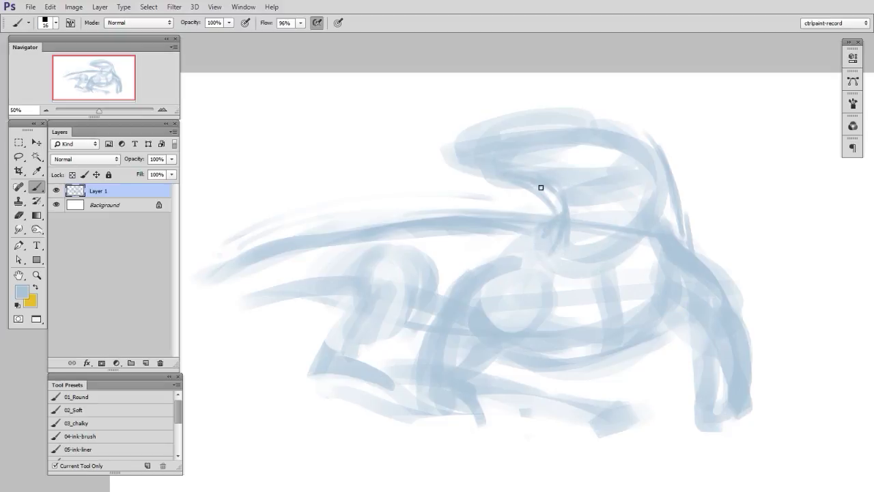
mouse_move(447, 141)
left_mouse_down()
mouse_move(486, 175)
mouse_move(453, 151)
mouse_move(526, 184)
left_mouse_up()
mouse_move(455, 129)
left_mouse_down()
mouse_move(515, 128)
mouse_move(440, 135)
mouse_move(560, 120)
mouse_move(444, 134)
mouse_move(555, 114)
left_mouse_up()
left_click_drag(487, 124, 586, 114)
mouse_move(529, 116)
left_mouse_down()
mouse_move(627, 115)
mouse_move(614, 126)
left_mouse_up()
Erase the head's upper edge, redraw a lower crown line, and mark the ear opening behind the jaw.
left_click_drag(779, 433, 811, 433)
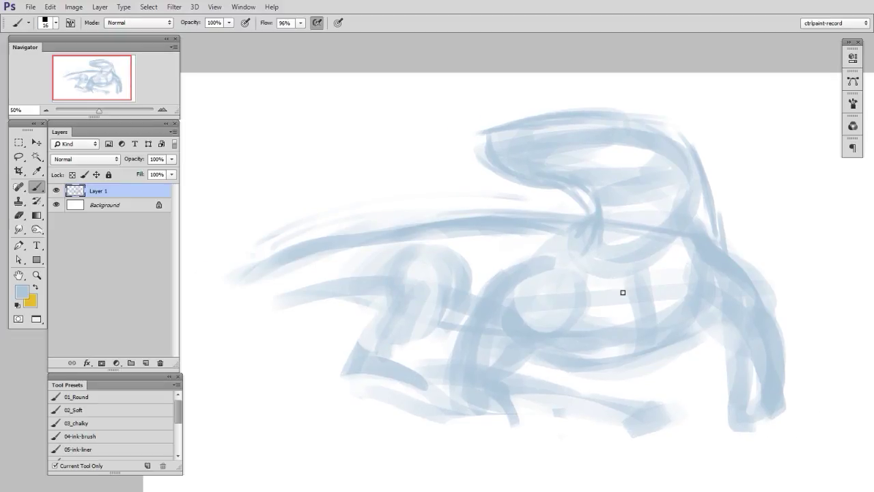
key("e")
mouse_move(490, 129)
left_mouse_down()
mouse_move(539, 115)
mouse_move(649, 108)
left_mouse_up()
key("b")
left_click_drag(524, 124, 593, 117)
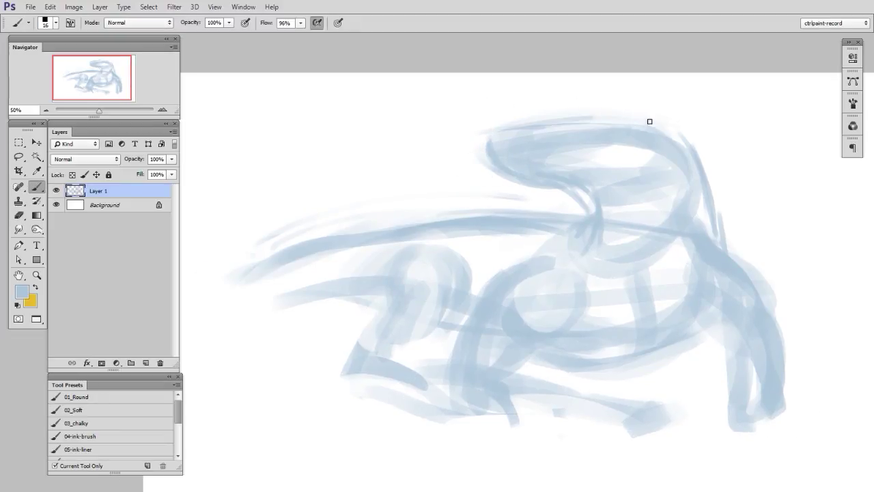
mouse_move(649, 121)
left_mouse_down()
mouse_move(692, 127)
mouse_move(693, 189)
mouse_move(517, 135)
mouse_move(633, 158)
left_mouse_up()
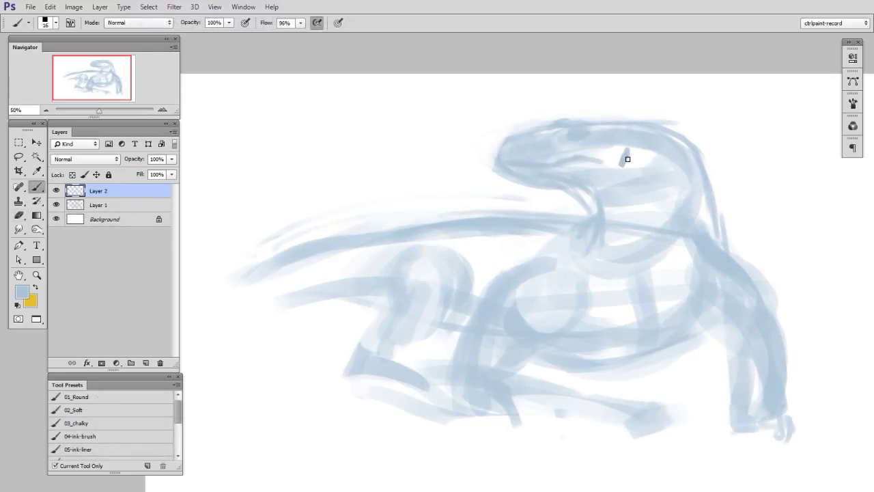
key("e")
key("b")
left_click_drag(732, 365, 735, 368)
Lighten the rough head construction on Layer 1 with an enlarged 113 px eraser.
left_click(98, 203)
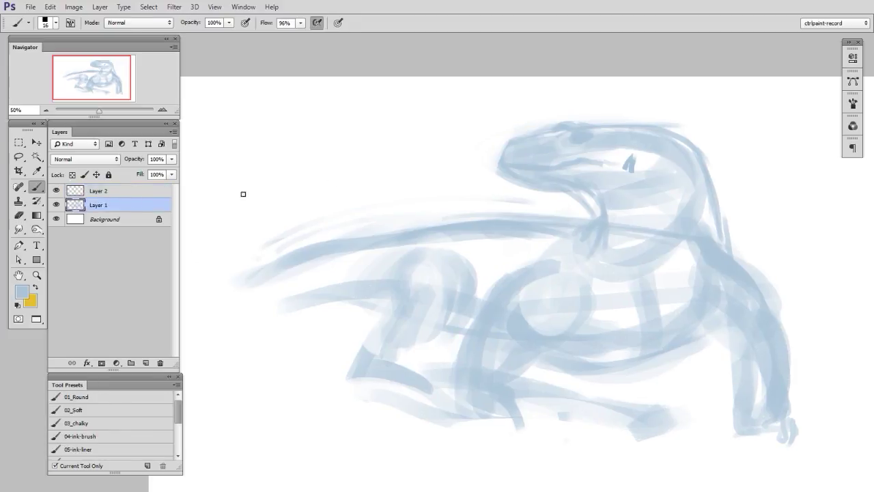
key("e")
key("bracketright")
key("bracketright")
mouse_move(542, 145)
left_mouse_down()
mouse_move(624, 151)
mouse_move(604, 146)
left_mouse_up()
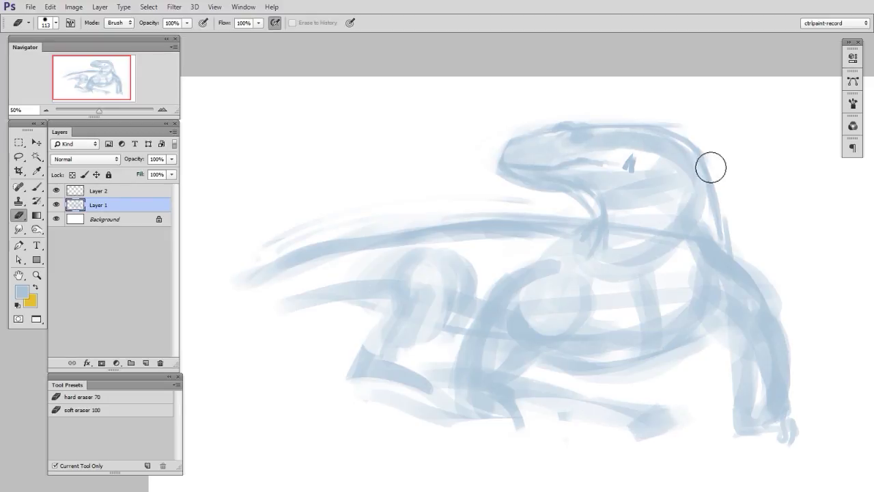
key("z")
left_click(700, 355)
left_click_drag(700, 355, 740, 378)
key("e")
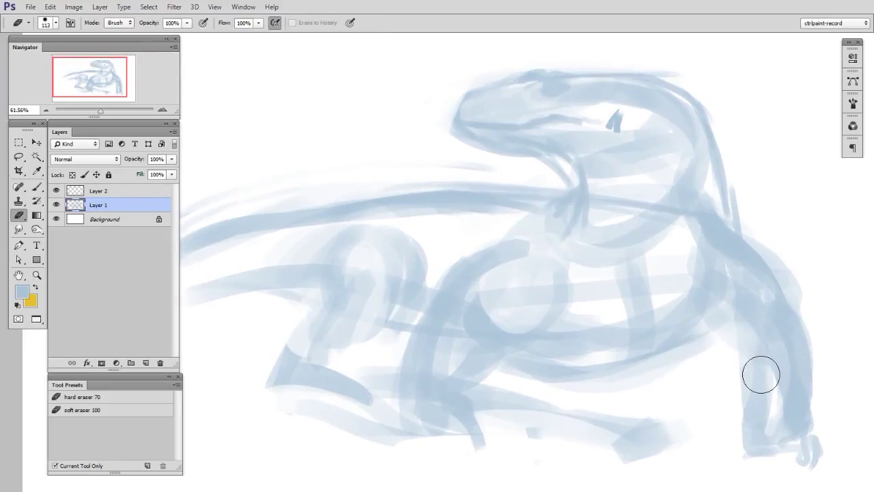
On Layer 2, draw the neck folds, the hanging throat pouch outline and the back of the neck with the 16 px brush.
left_click(127, 193)
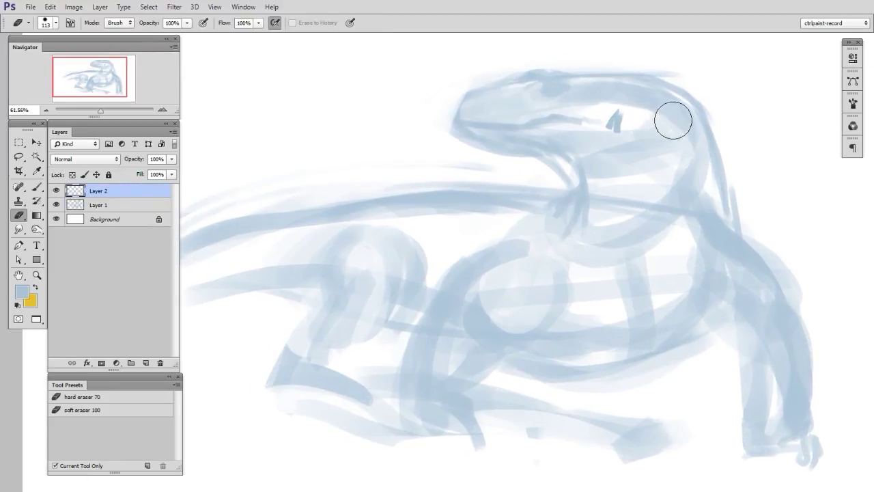
key("b")
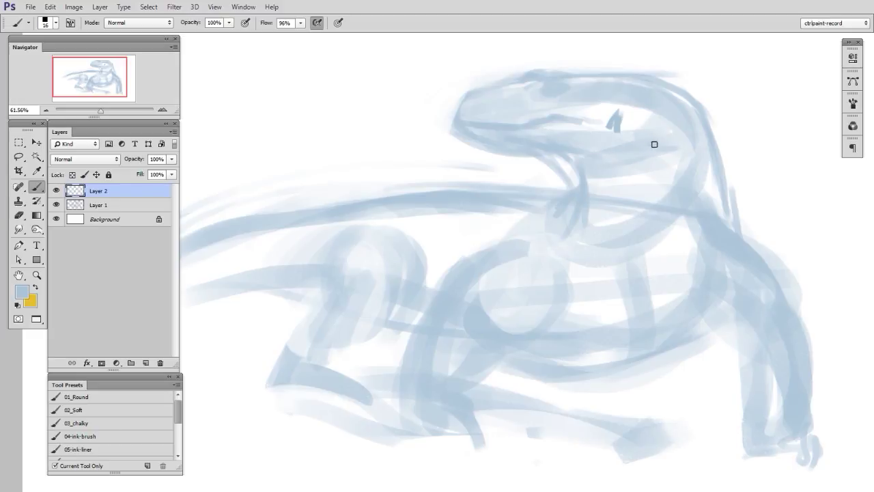
mouse_move(655, 144)
left_mouse_down()
mouse_move(713, 228)
mouse_move(719, 210)
left_mouse_up()
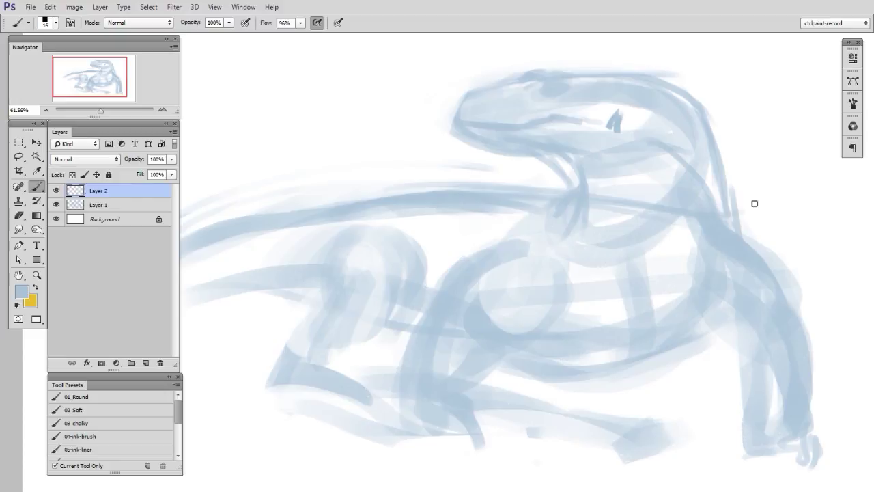
mouse_move(633, 162)
left_mouse_down()
mouse_move(677, 242)
mouse_move(672, 262)
left_mouse_up()
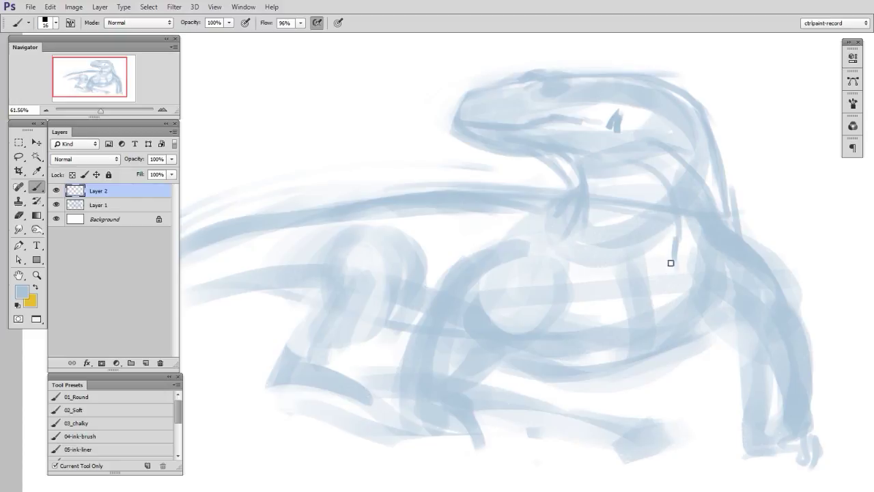
left_click_drag(597, 252, 666, 252)
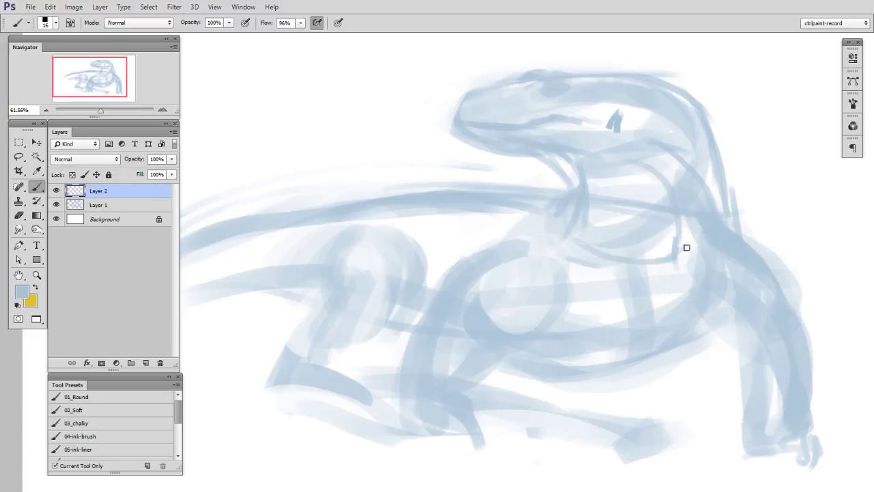
left_click_drag(747, 213, 679, 260)
mouse_move(576, 199)
left_mouse_down()
mouse_move(585, 236)
mouse_move(609, 257)
left_mouse_up()
left_click_drag(737, 207, 720, 156)
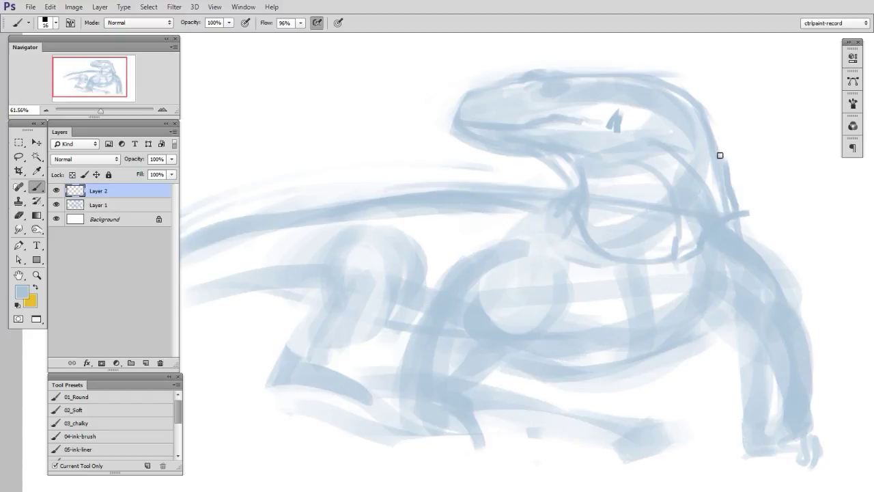
Erase the construction line crossing the lower neck on Layer 1.
left_click(109, 206)
key("e")
mouse_move(599, 212)
left_mouse_down()
mouse_move(612, 189)
mouse_move(684, 252)
mouse_move(732, 196)
mouse_move(755, 243)
mouse_move(737, 219)
left_mouse_up()
key("b")
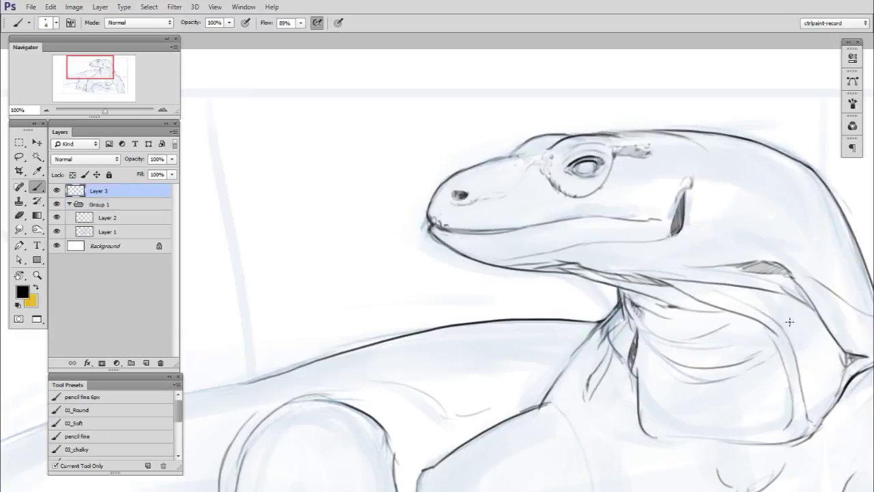
Add fine black pencil strokes to the neck folds of the Komodo dragon line art on Layer 3 with the 4 px brush.
left_click_drag(741, 394, 714, 317)
left_click_drag(714, 314, 649, 321)
left_click_drag(728, 392, 717, 358)
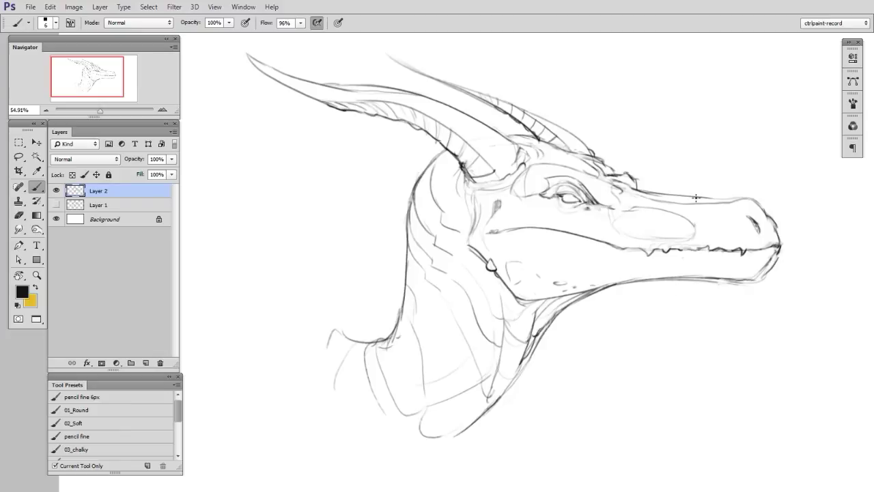
key("e")
key("b")
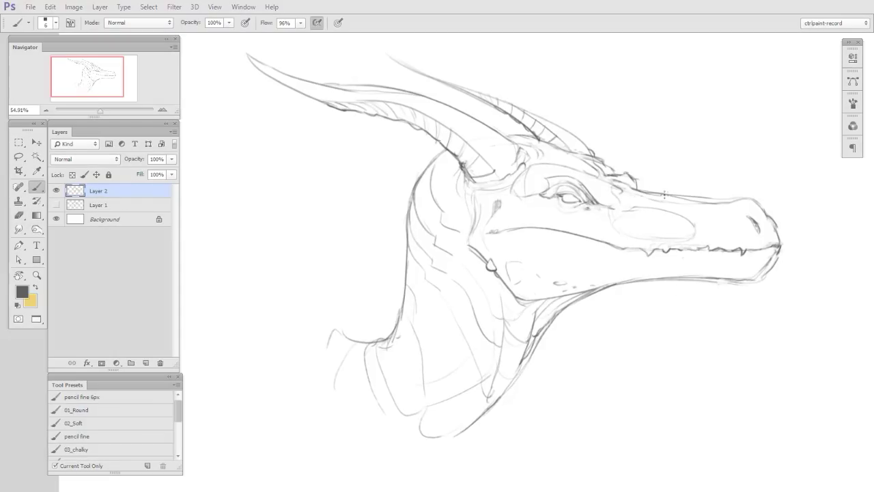